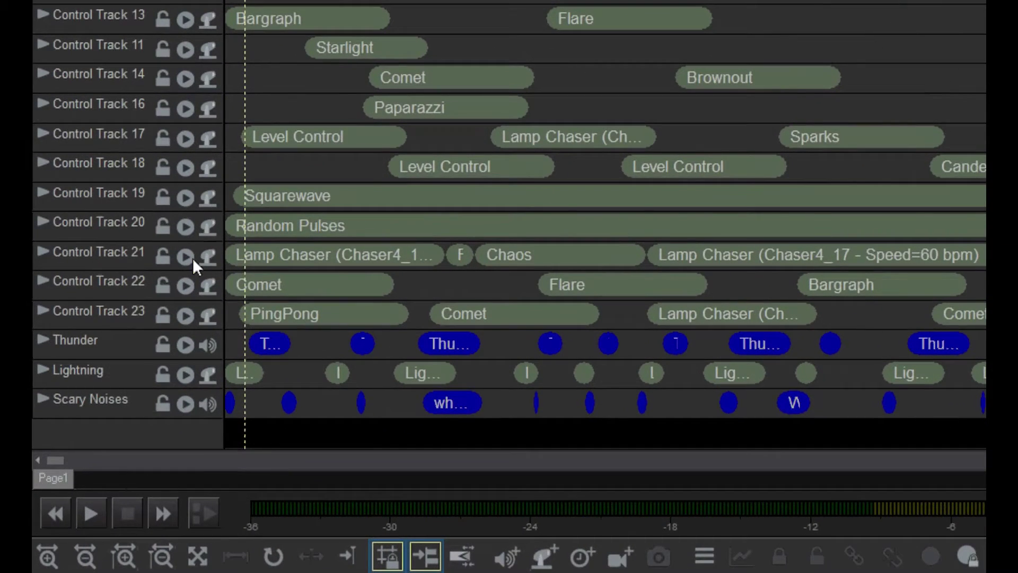
Group the Thunder, Lightning and Scary Noises tracks into a new group track.
{"action": "key", "text": "ctrl"}
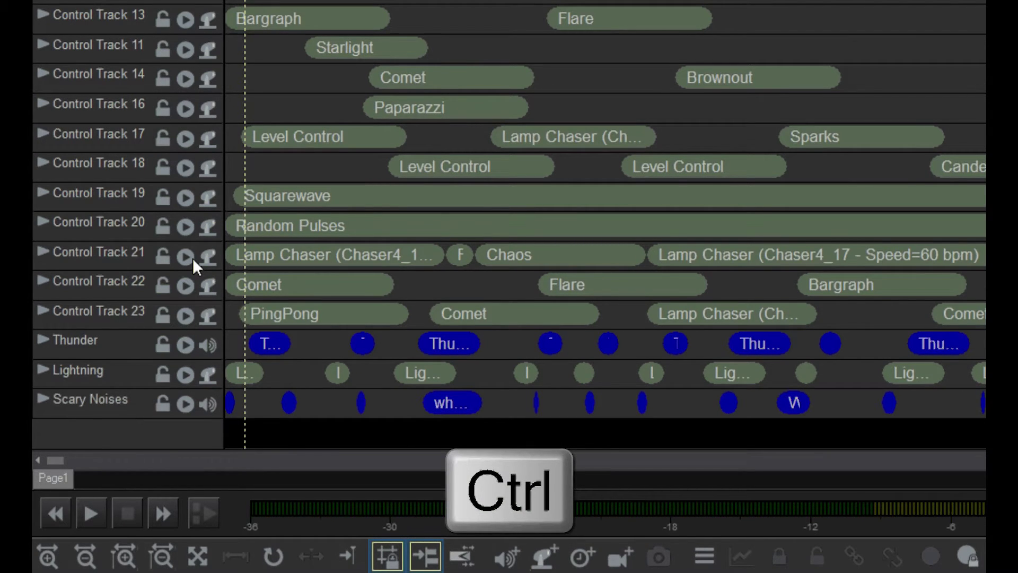
{"action": "left_click", "coordinate": [93, 340], "text": "ctrl"}
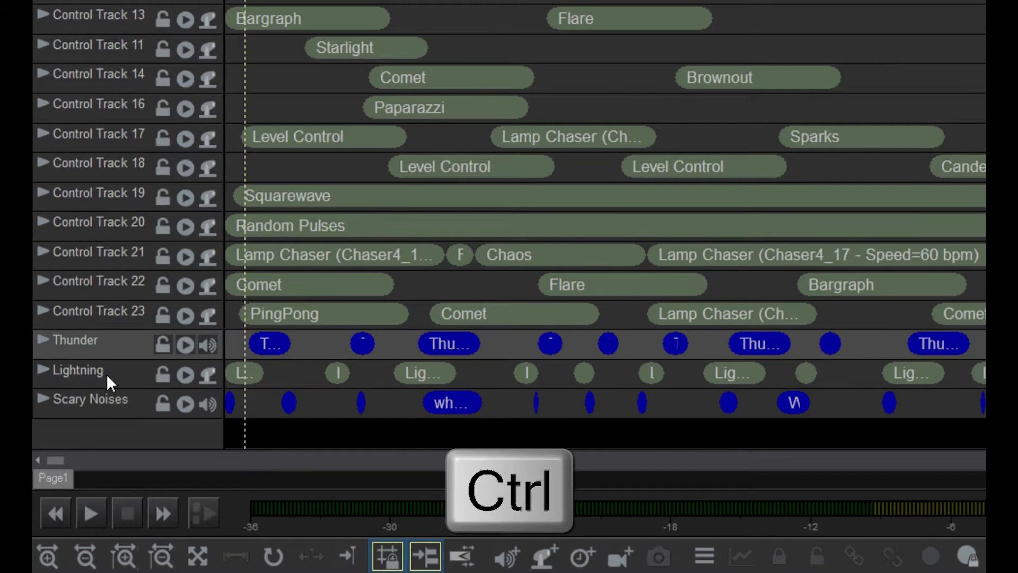
{"action": "left_click", "coordinate": [106, 373], "text": "ctrl"}
{"action": "left_click", "coordinate": [105, 401], "text": "ctrl"}
{"action": "right_click", "coordinate": [104, 396]}
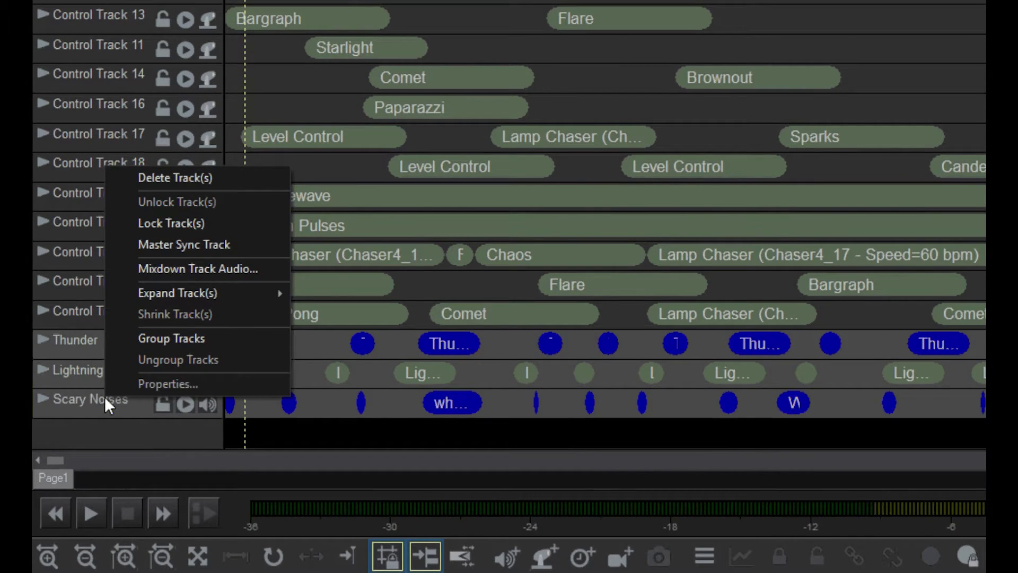
{"action": "left_click", "coordinate": [148, 342]}
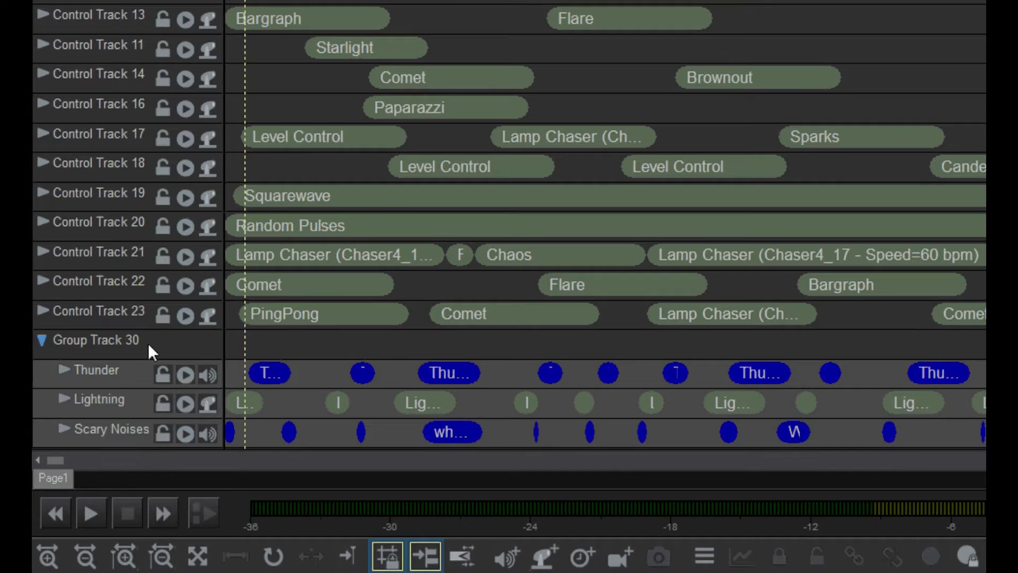
Rename Group Track 30 to 'Effects'.
{"action": "left_click", "coordinate": [40, 337]}
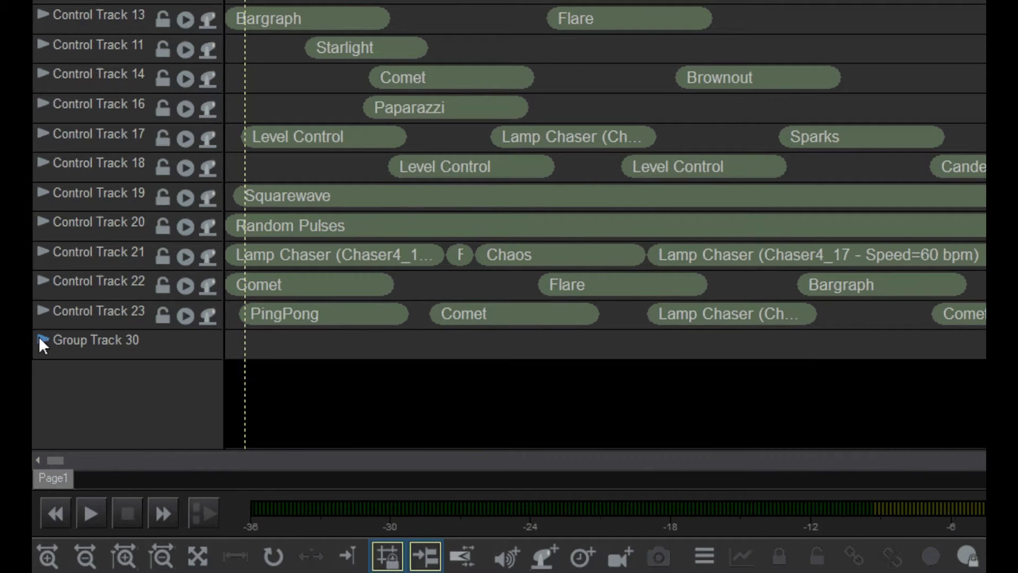
{"action": "left_click", "coordinate": [41, 337]}
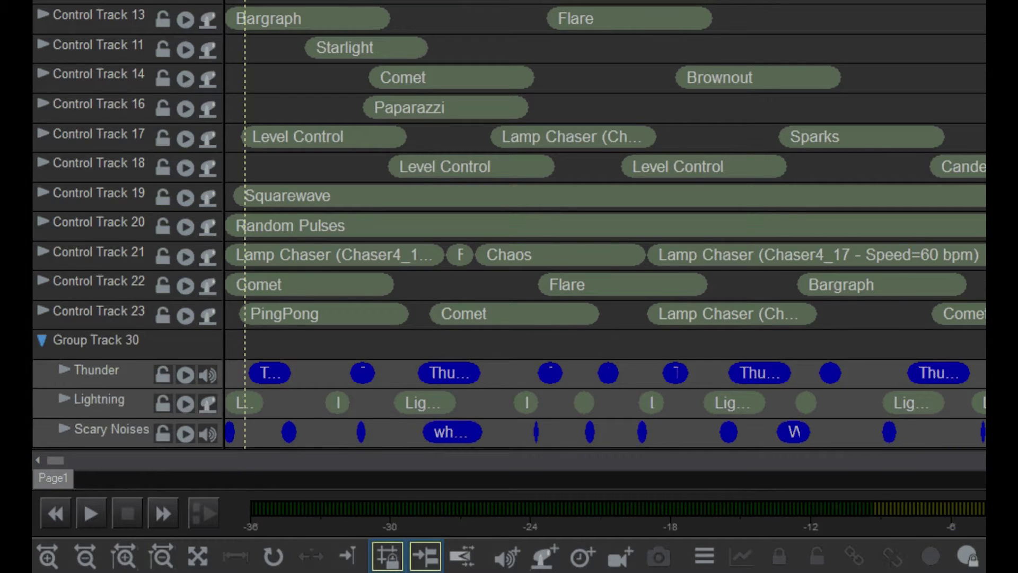
{"action": "double_click", "coordinate": [75, 353]}
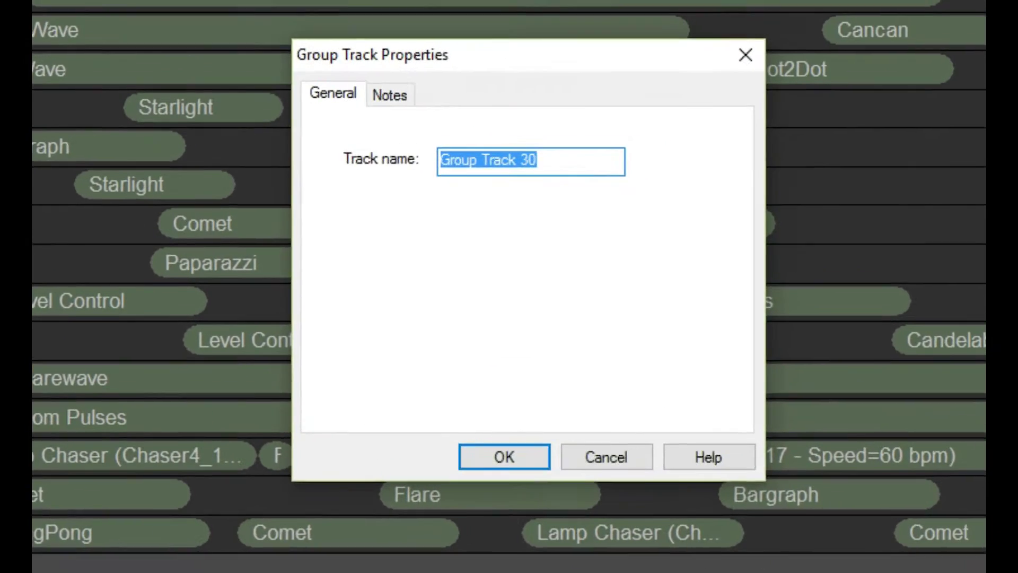
{"action": "type", "text": "Effects"}
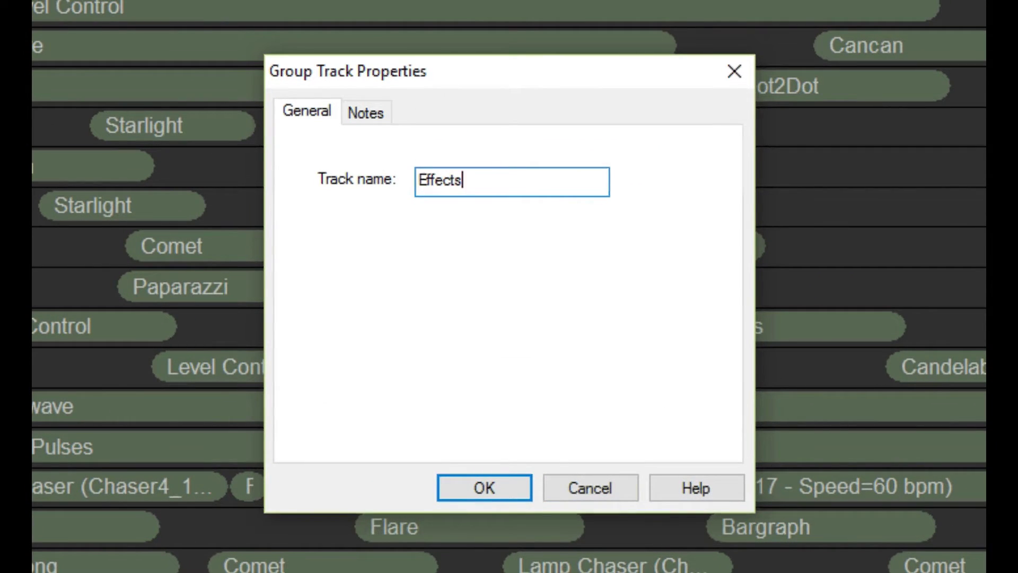
{"action": "left_click", "coordinate": [481, 492]}
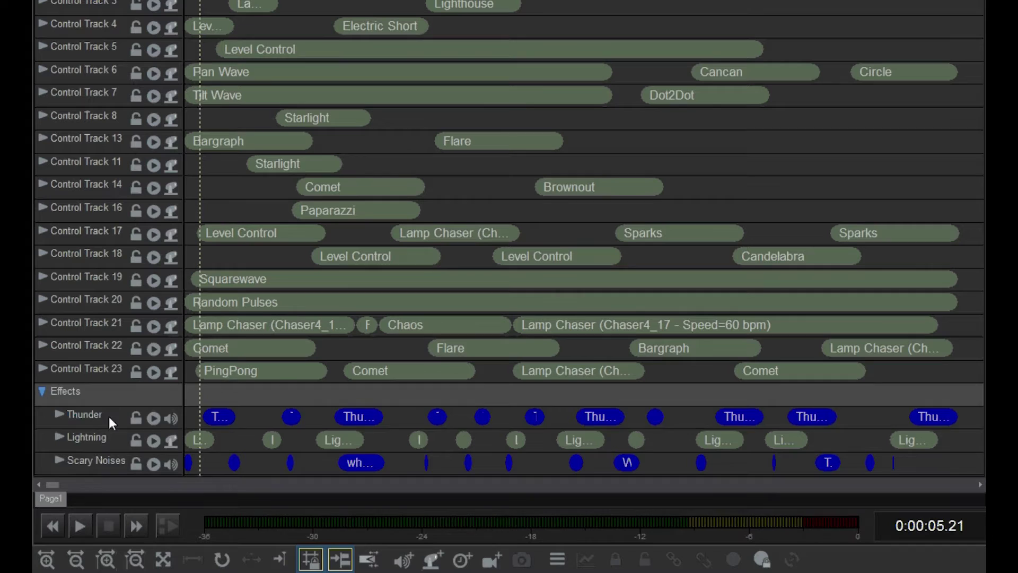
Move Control Track 23 into the Effects group, undoing an accidental move of Thunder first.
{"action": "left_click_drag", "start_coordinate": [110, 415], "coordinate": [98, 368]}
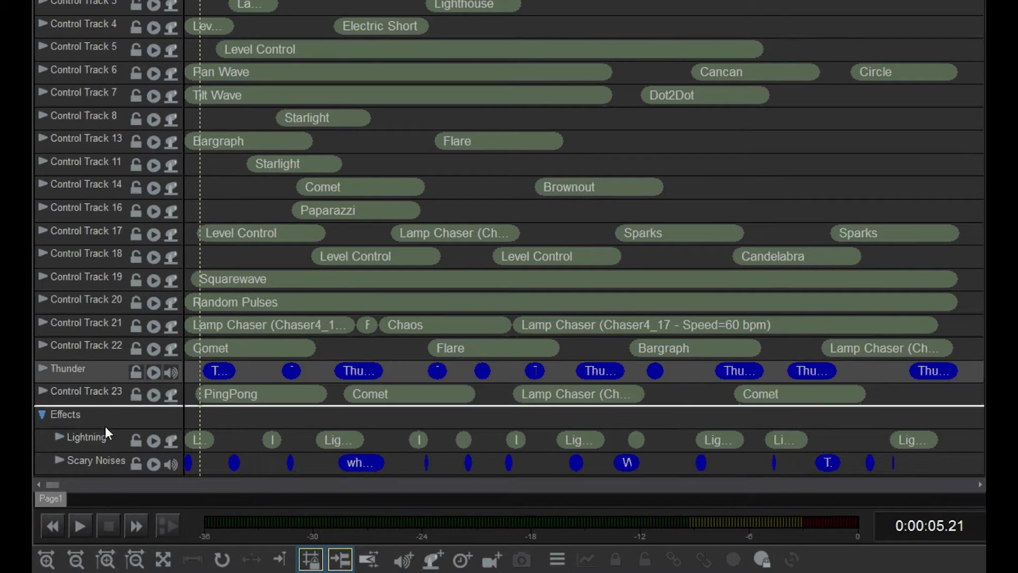
{"action": "key", "text": "ctrl+z"}
{"action": "left_click", "coordinate": [106, 369]}
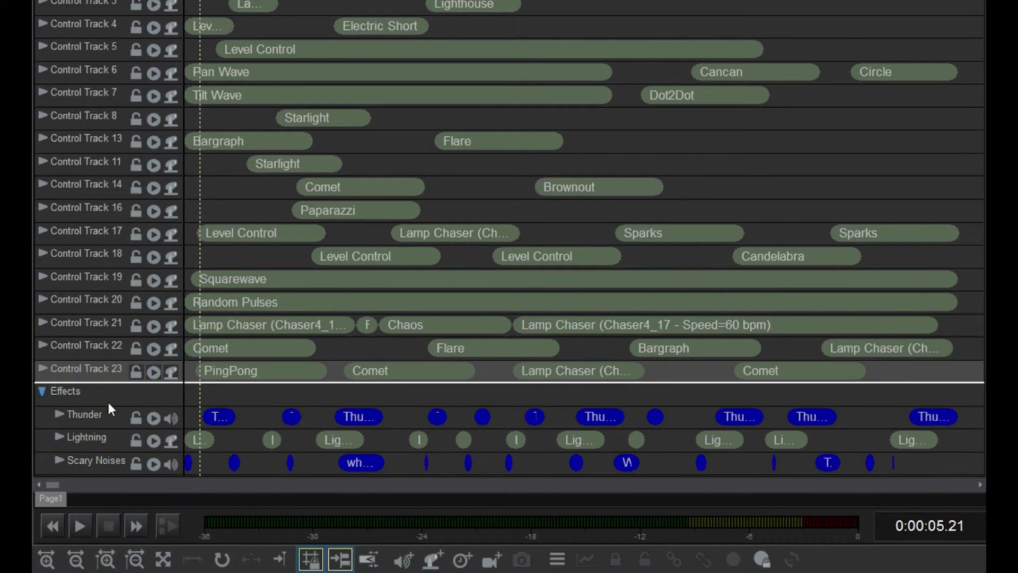
{"action": "left_click_drag", "start_coordinate": [110, 409], "coordinate": [110, 418]}
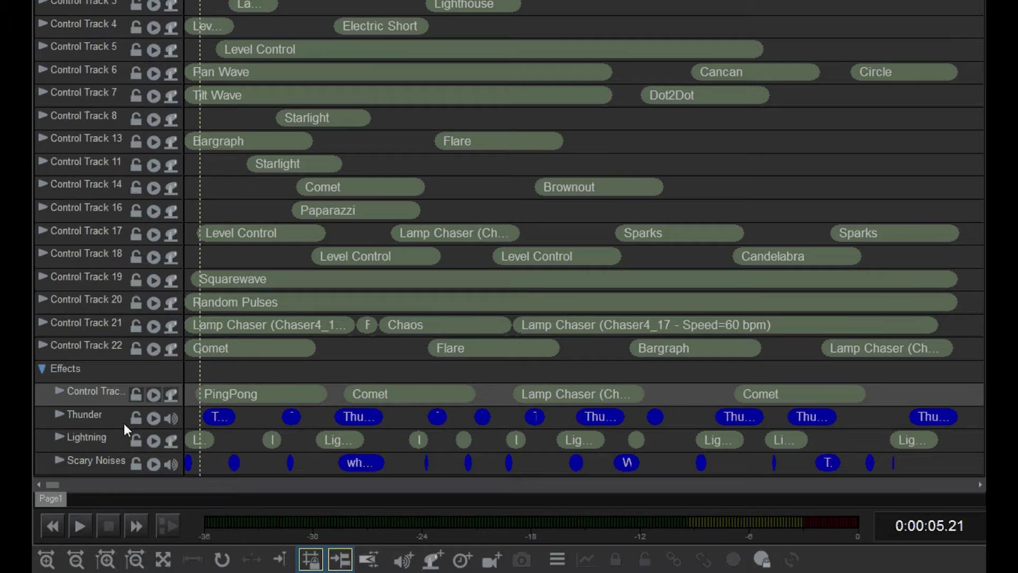
Ungroup the Effects group and confirm removing it.
{"action": "right_click", "coordinate": [106, 376]}
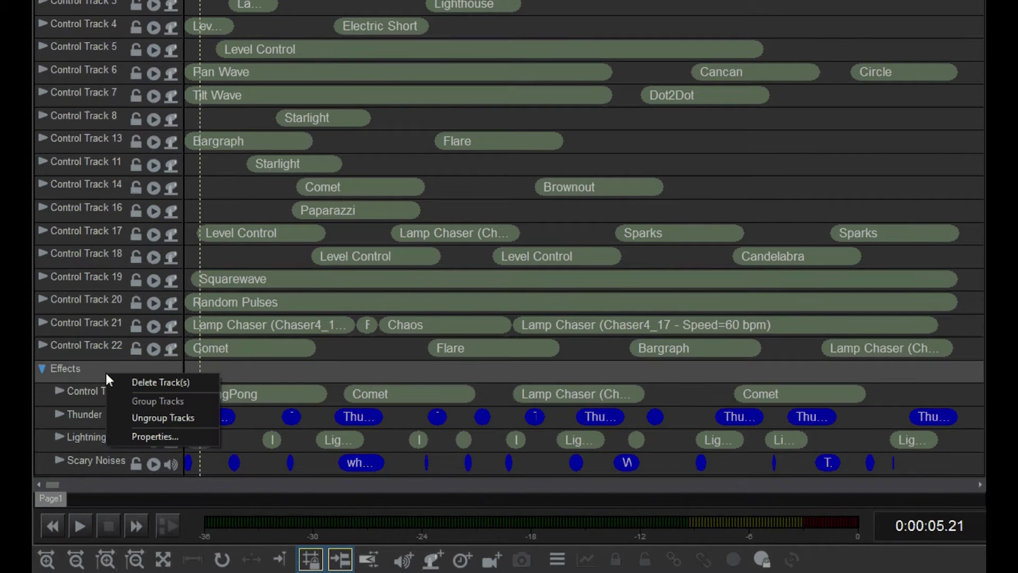
{"action": "left_click", "coordinate": [127, 417]}
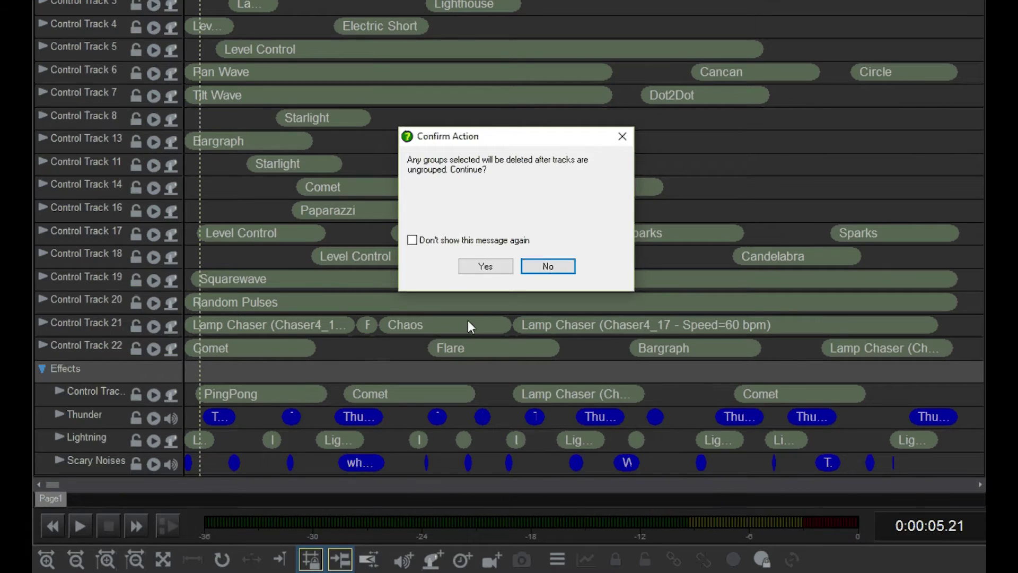
{"action": "left_click", "coordinate": [496, 268]}
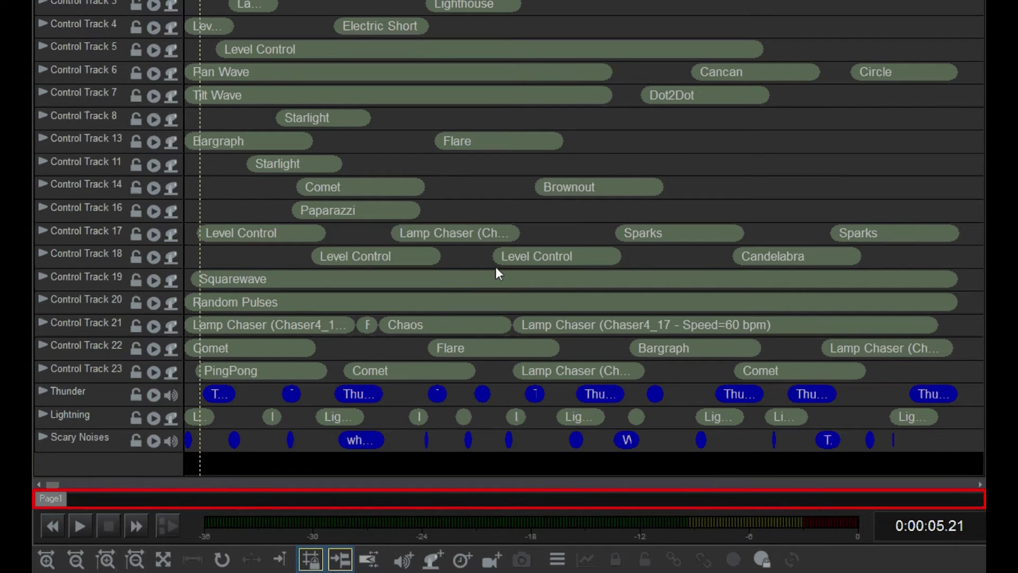
Add a new timeline page, Page3, and fill it with new control tracks.
{"action": "right_click", "coordinate": [100, 495]}
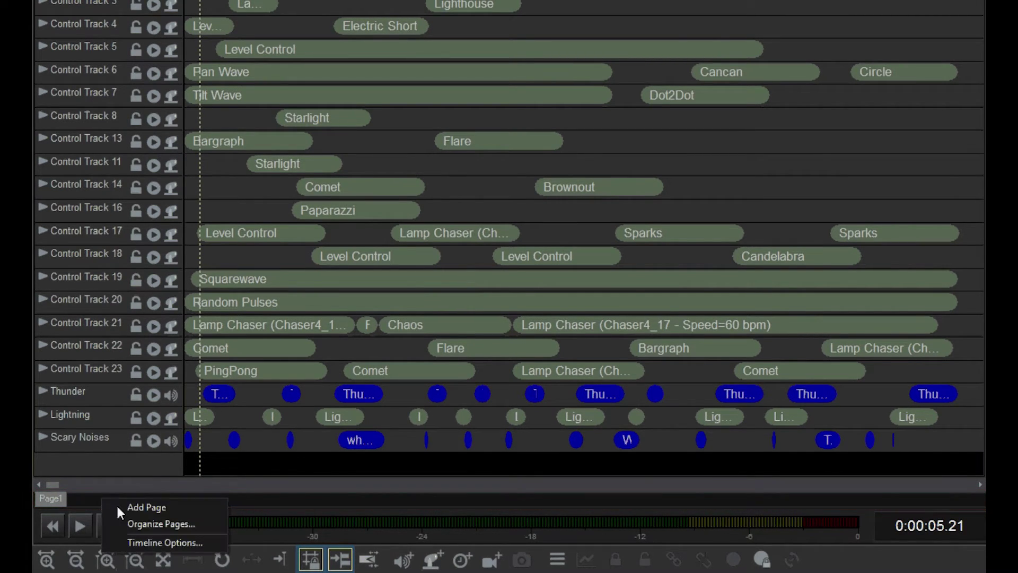
{"action": "left_click", "coordinate": [125, 508]}
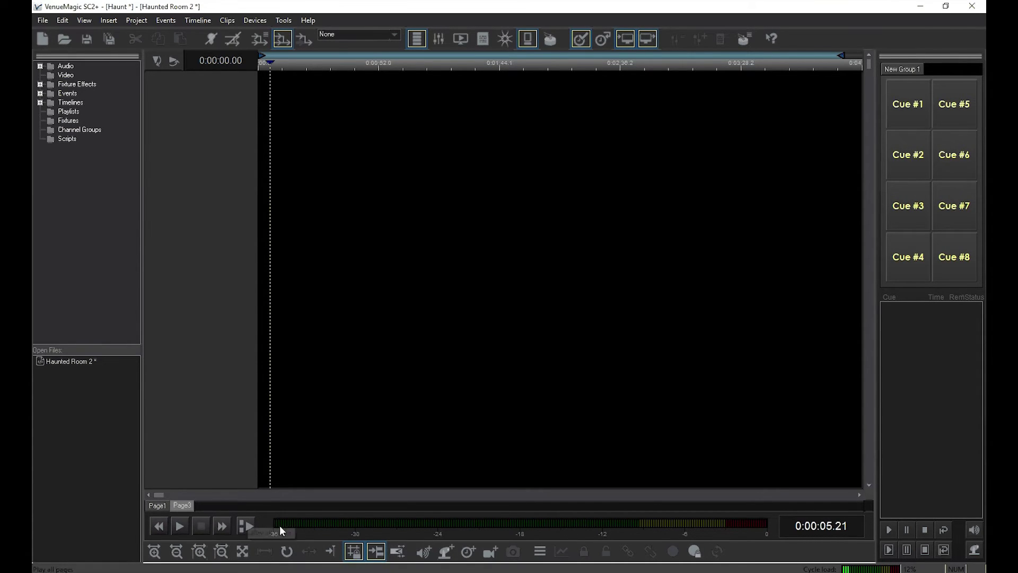
{"action": "left_click", "coordinate": [448, 561]}
{"action": "left_click", "coordinate": [448, 561]}
{"action": "left_click", "coordinate": [448, 560]}
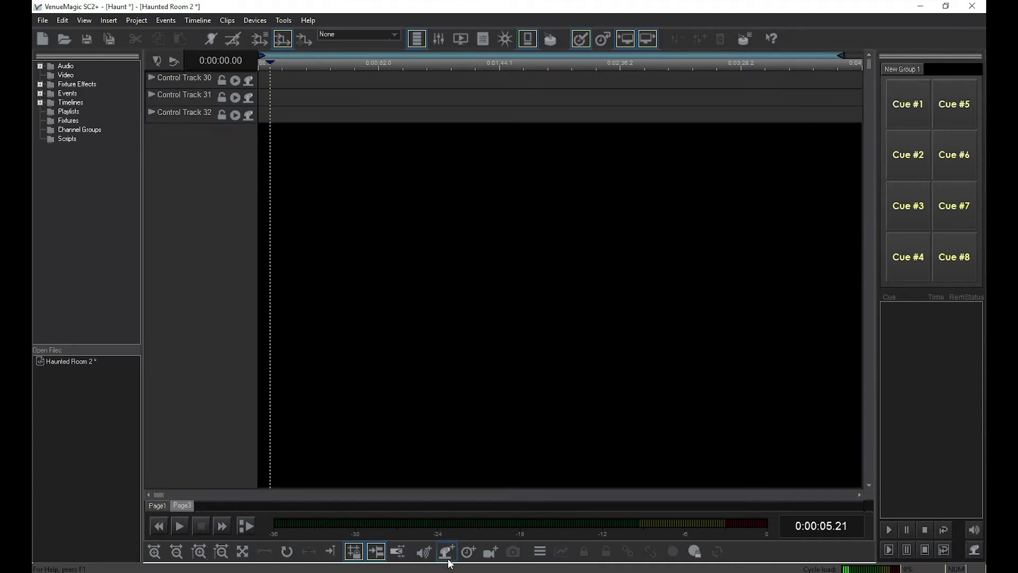
{"action": "left_click", "coordinate": [448, 561]}
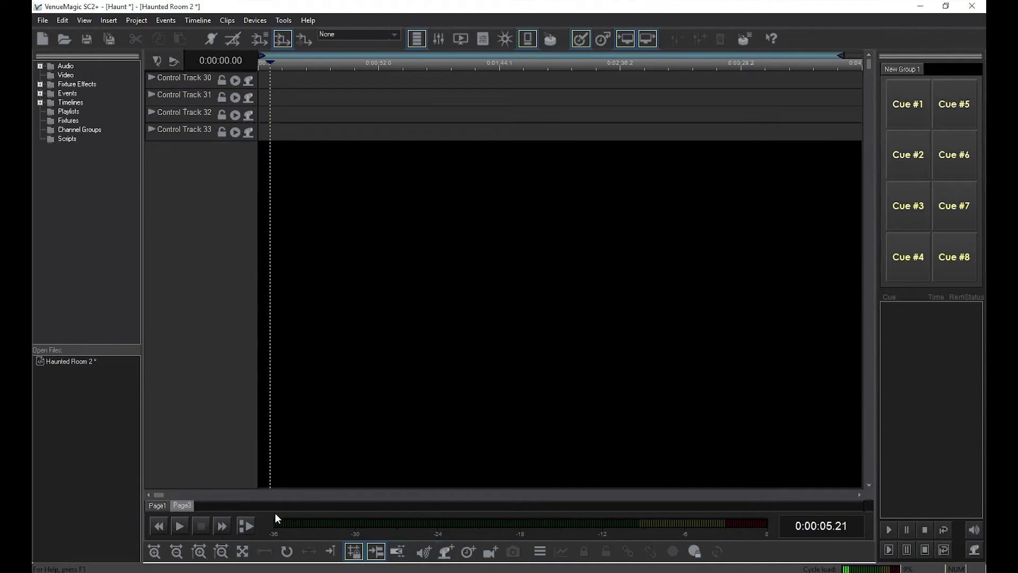
Switch between Page1 and Page3 to compare their tracks, ending on Page3.
{"action": "left_click", "coordinate": [161, 506]}
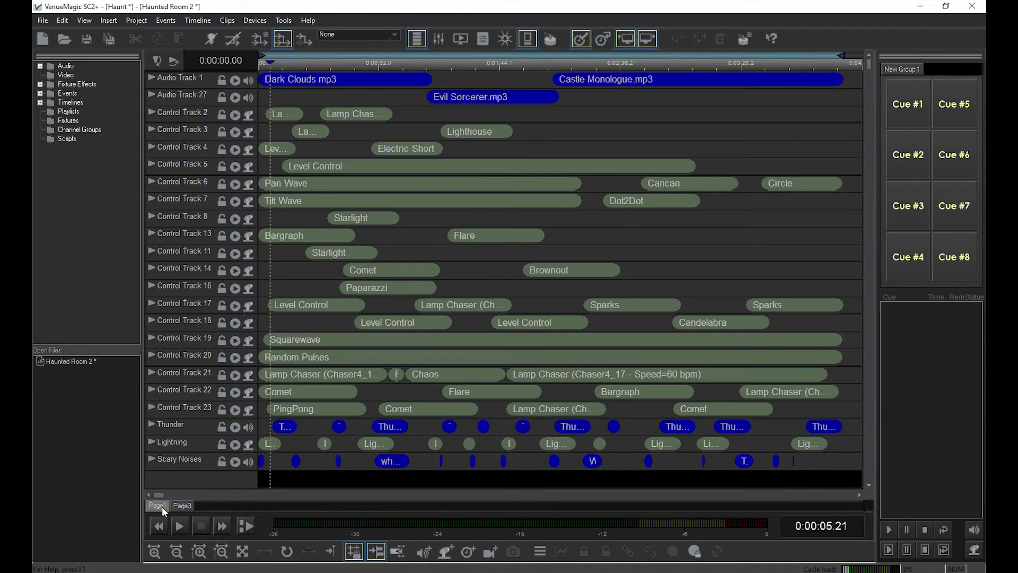
{"action": "left_click", "coordinate": [181, 506]}
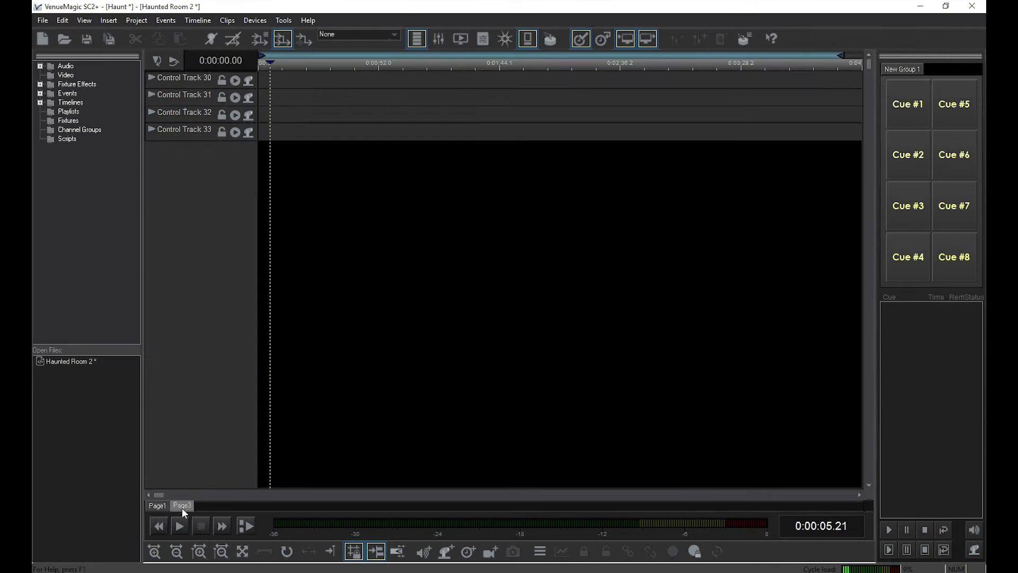
{"action": "left_click", "coordinate": [161, 506]}
{"action": "left_click", "coordinate": [177, 507]}
Toggle Play All Pages, then play and stop Page3's timeline twice, ending at 0:00:12.70.
{"action": "left_click", "coordinate": [242, 528]}
{"action": "left_click", "coordinate": [159, 526]}
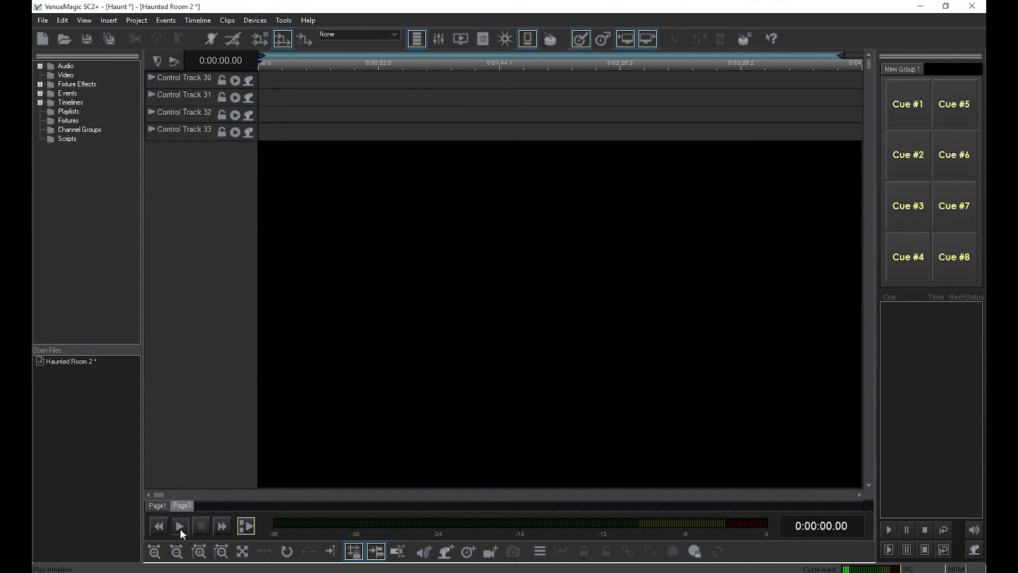
{"action": "left_click", "coordinate": [180, 526]}
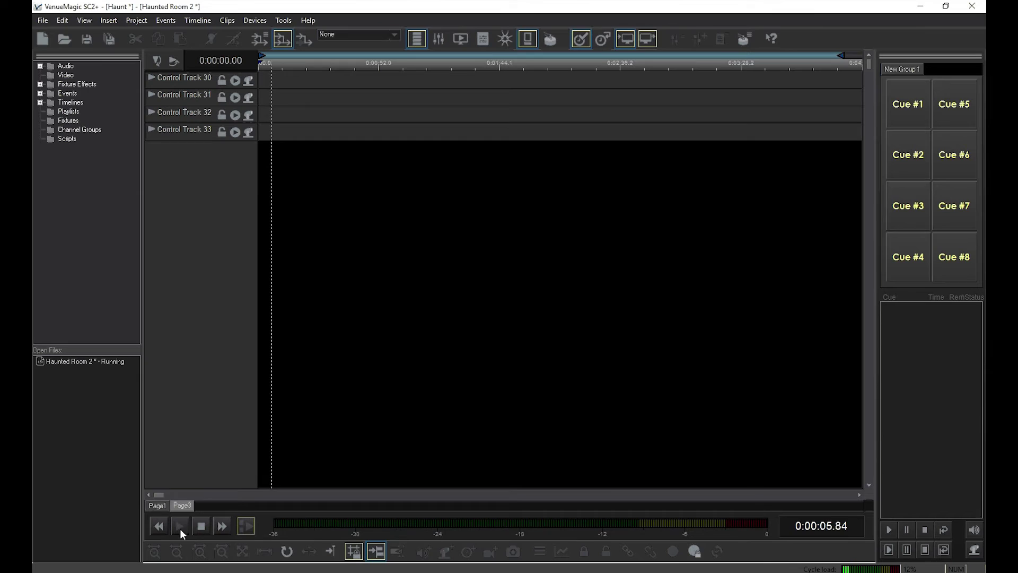
{"action": "left_click", "coordinate": [195, 527]}
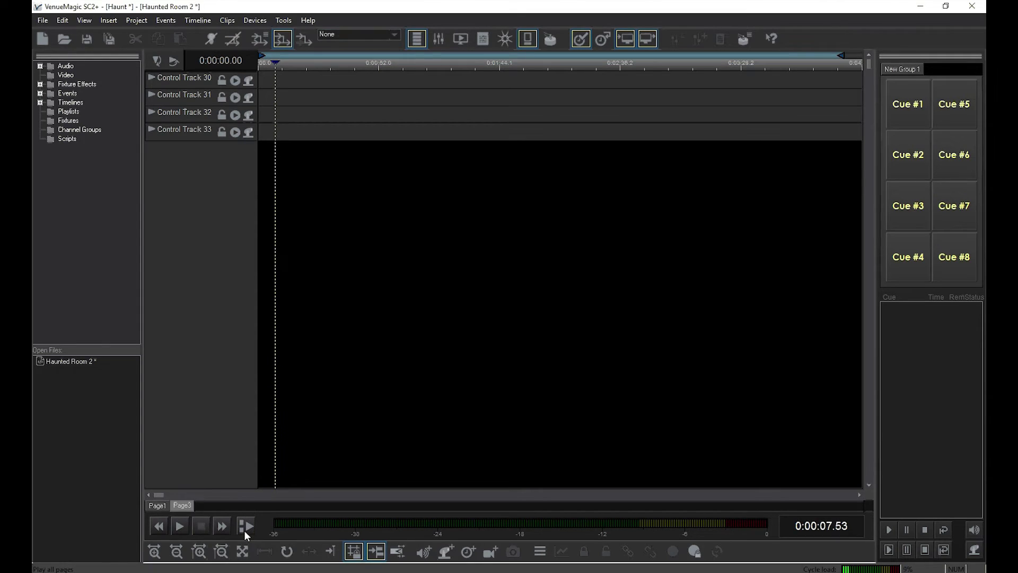
{"action": "left_click", "coordinate": [186, 529]}
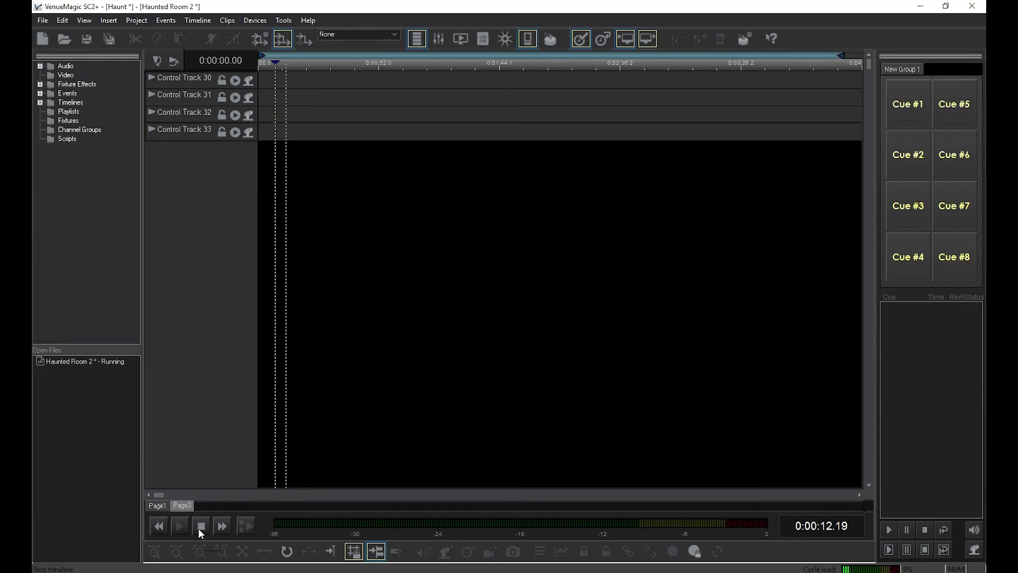
{"action": "left_click", "coordinate": [198, 528]}
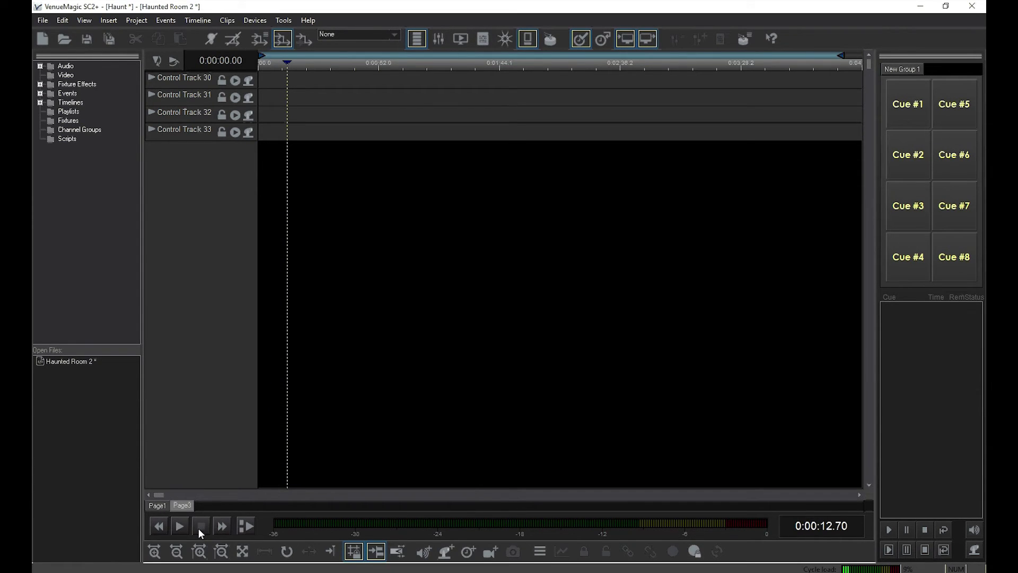
Rename the Page3 tab to 'My Page' and pick a tab colour.
{"action": "double_click", "coordinate": [183, 506]}
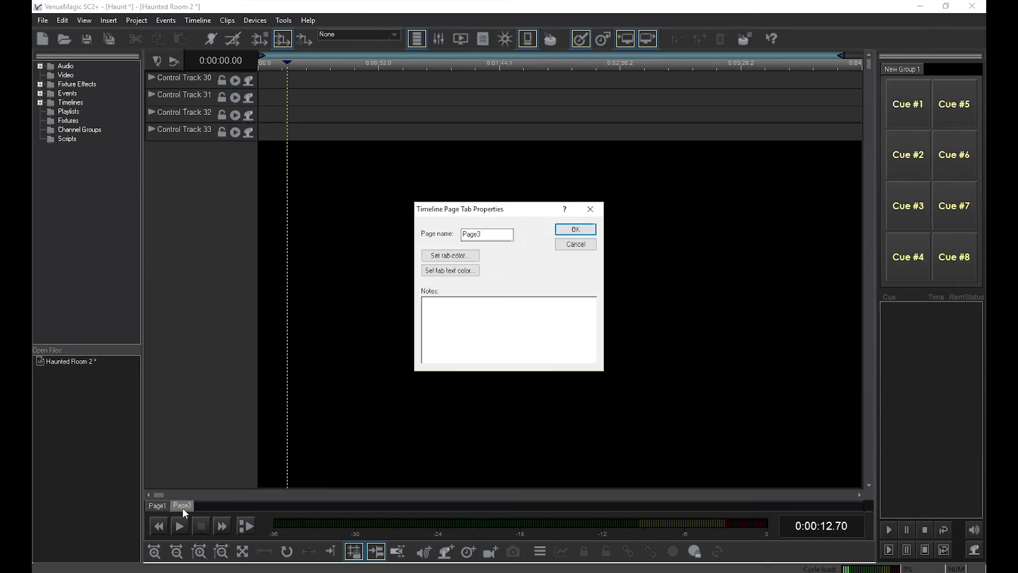
{"action": "left_click_drag", "start_coordinate": [494, 184], "coordinate": [371, 181]}
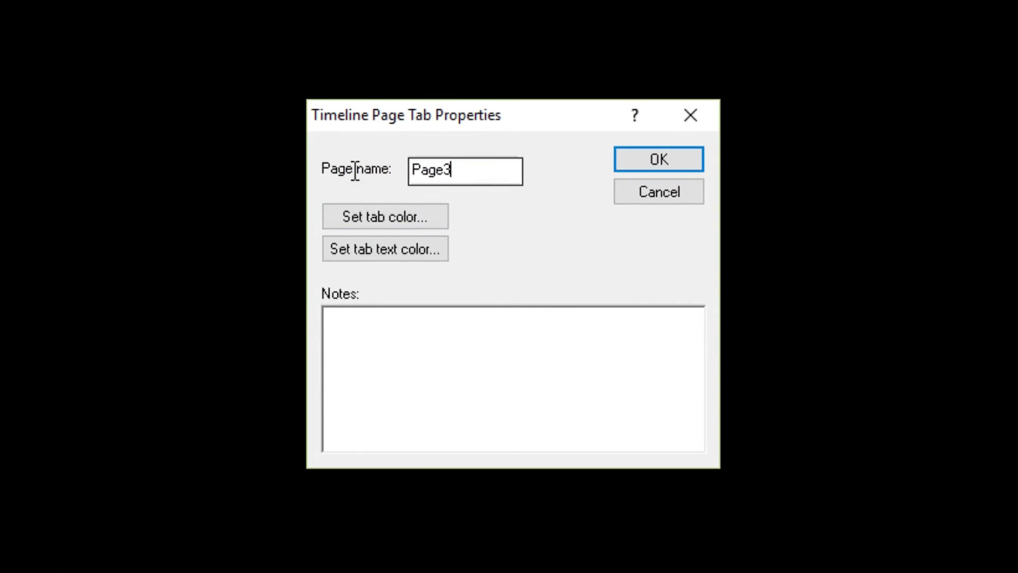
{"action": "type", "text": "My Page"}
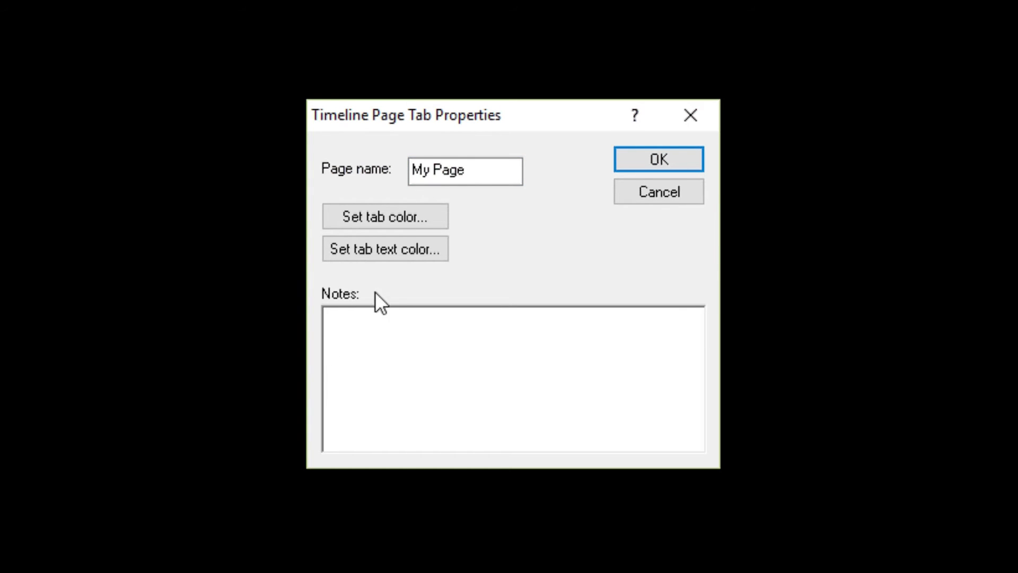
{"action": "left_click", "coordinate": [412, 221]}
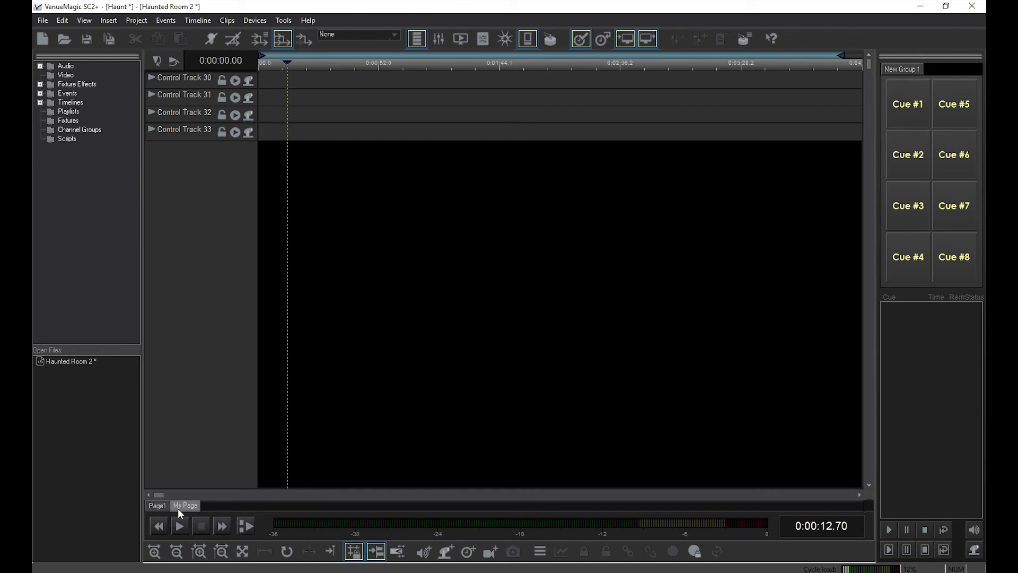
Open Organize Timeline Pages from the My Page tab and show Page1's assigned tracks.
{"action": "right_click", "coordinate": [178, 510]}
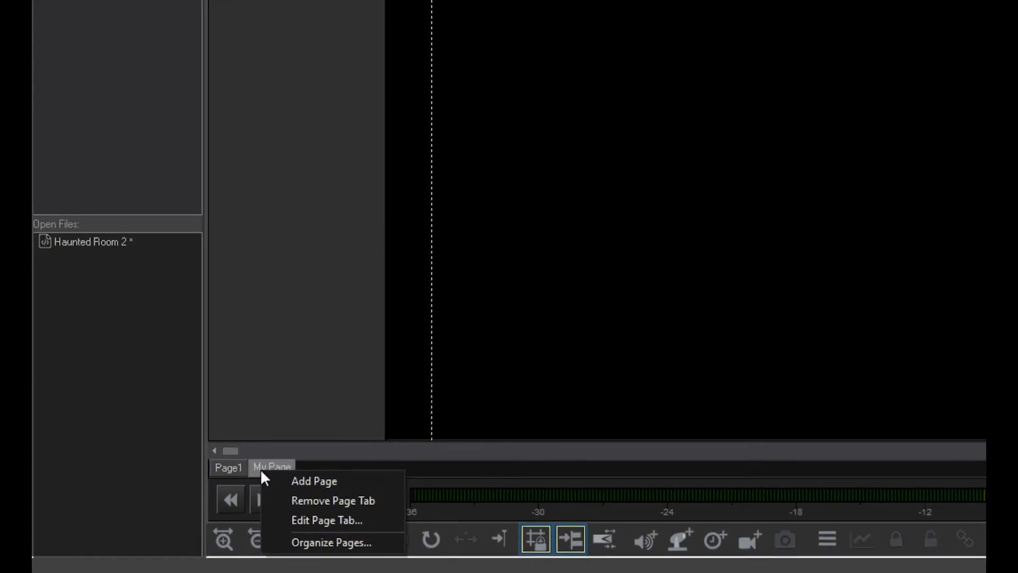
{"action": "left_click", "coordinate": [325, 541]}
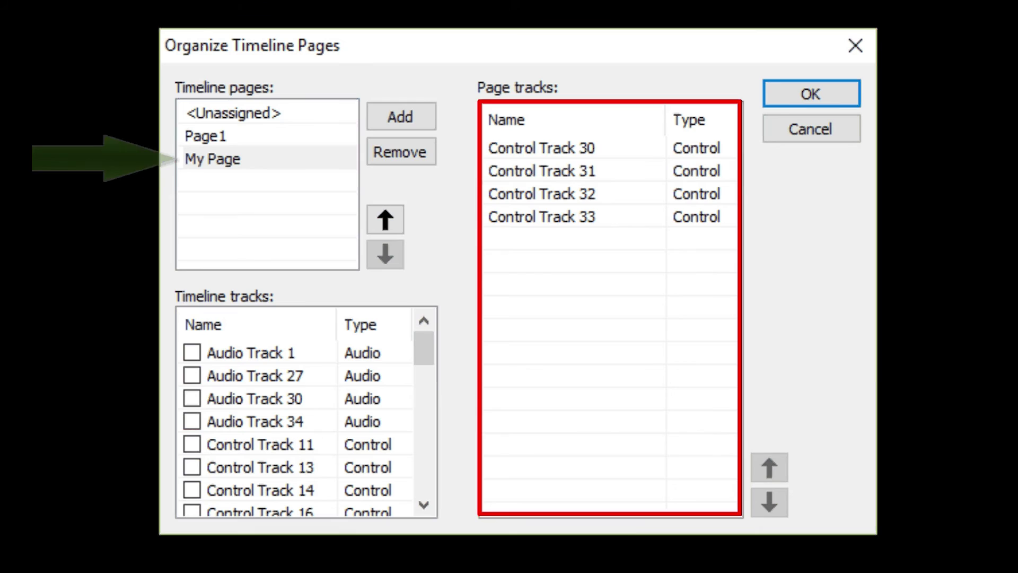
{"action": "left_click", "coordinate": [339, 136]}
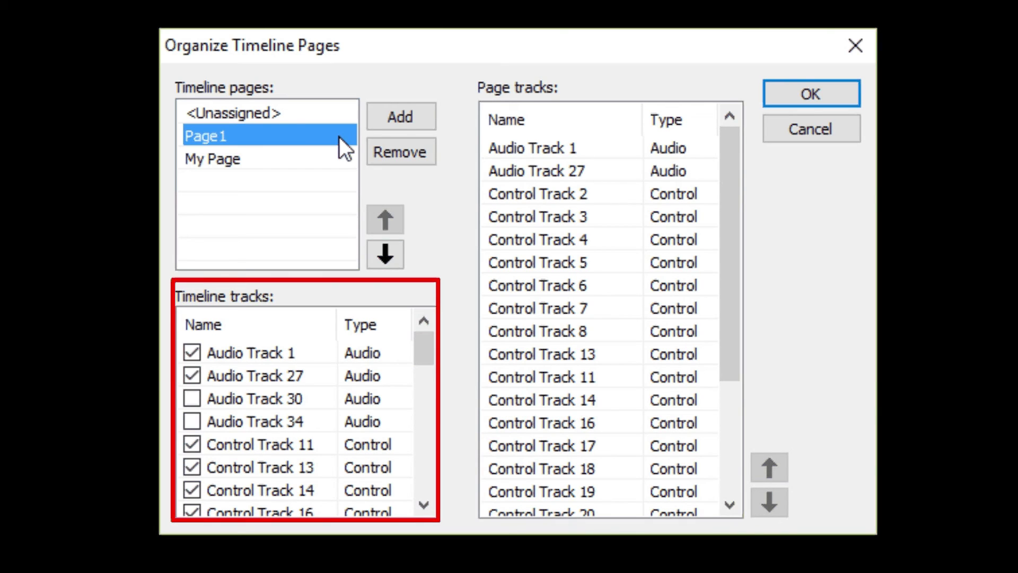
Check then uncheck both Control Track 31 entries, leaving them unassigned to Page1.
{"action": "mouse_move", "coordinate": [422, 358]}
{"action": "left_mouse_down"}
{"action": "mouse_move", "coordinate": [412, 498]}
{"action": "mouse_move", "coordinate": [428, 448]}
{"action": "left_mouse_up"}
{"action": "left_click", "coordinate": [192, 398]}
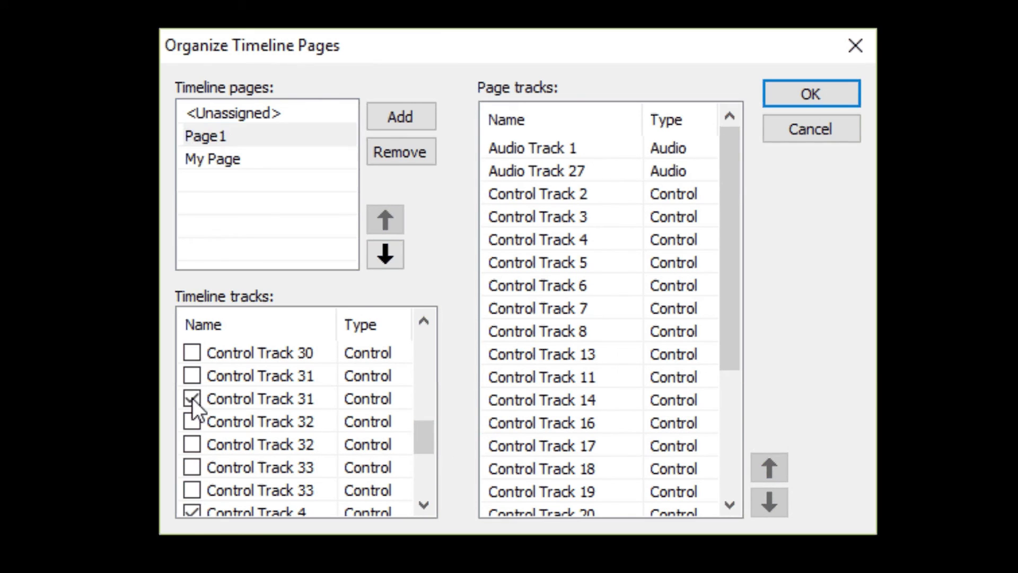
{"action": "left_click", "coordinate": [191, 376]}
{"action": "left_click", "coordinate": [191, 377]}
{"action": "left_click", "coordinate": [197, 400]}
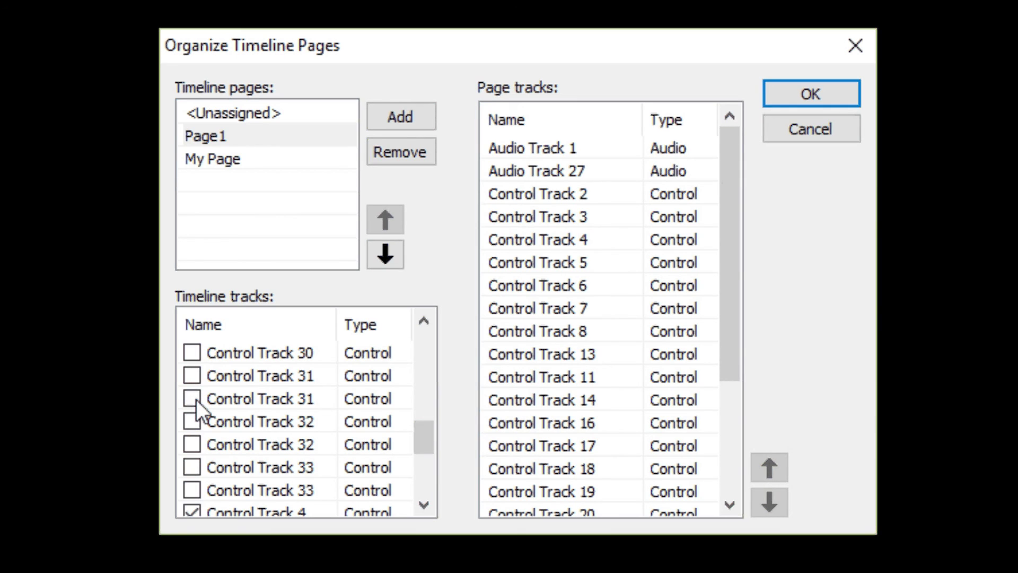